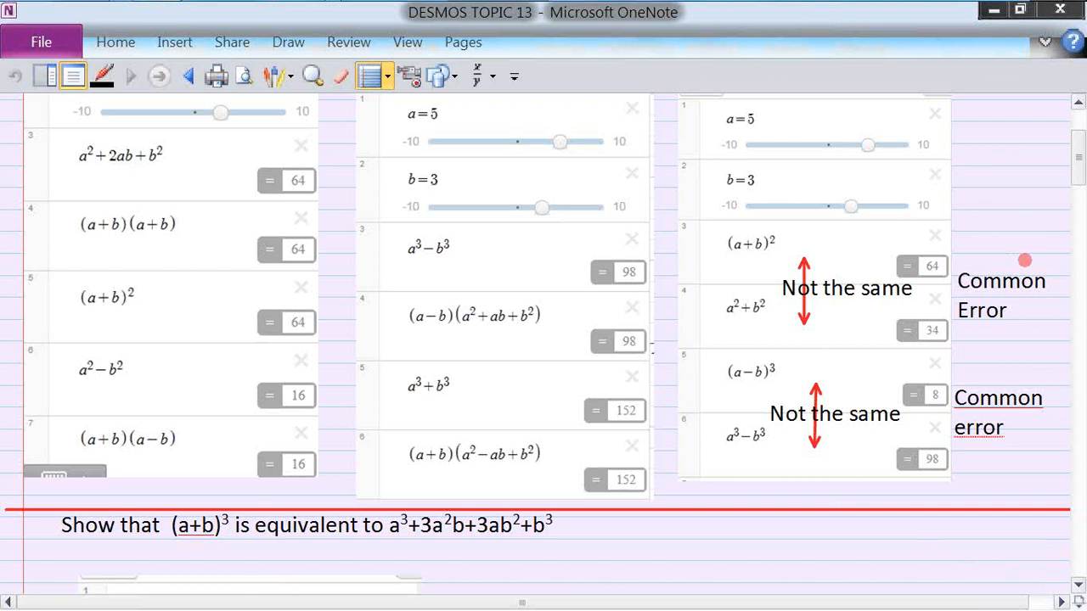
# Step: Preview the later calculators, then return to the top of the DESMOS TOPIC 13 page
pyautogui.scroll(-15, 1082, 296)
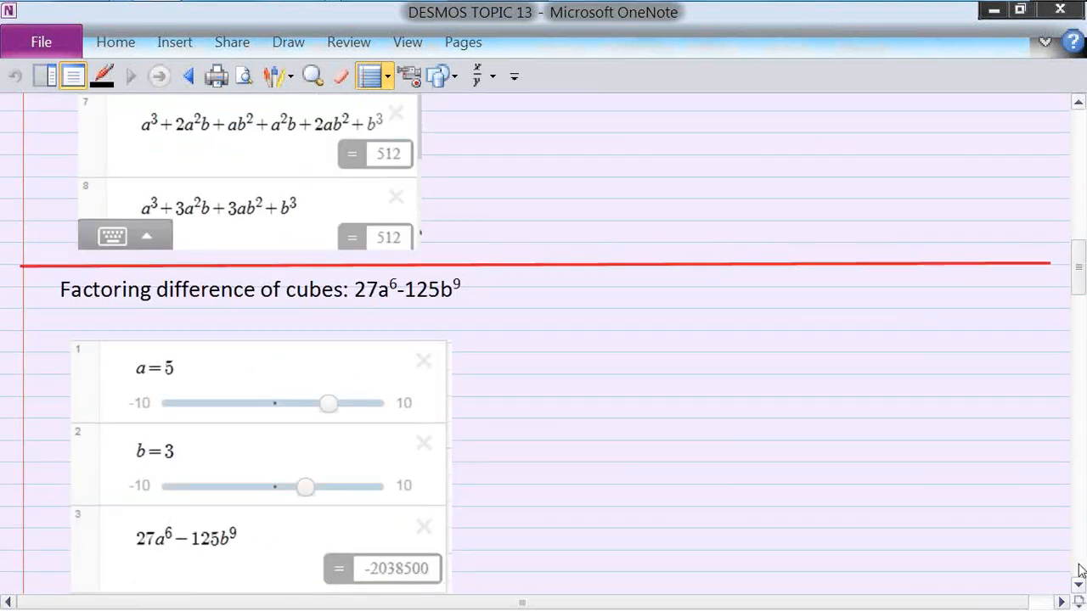
pyautogui.scroll(-5, 1081, 573)
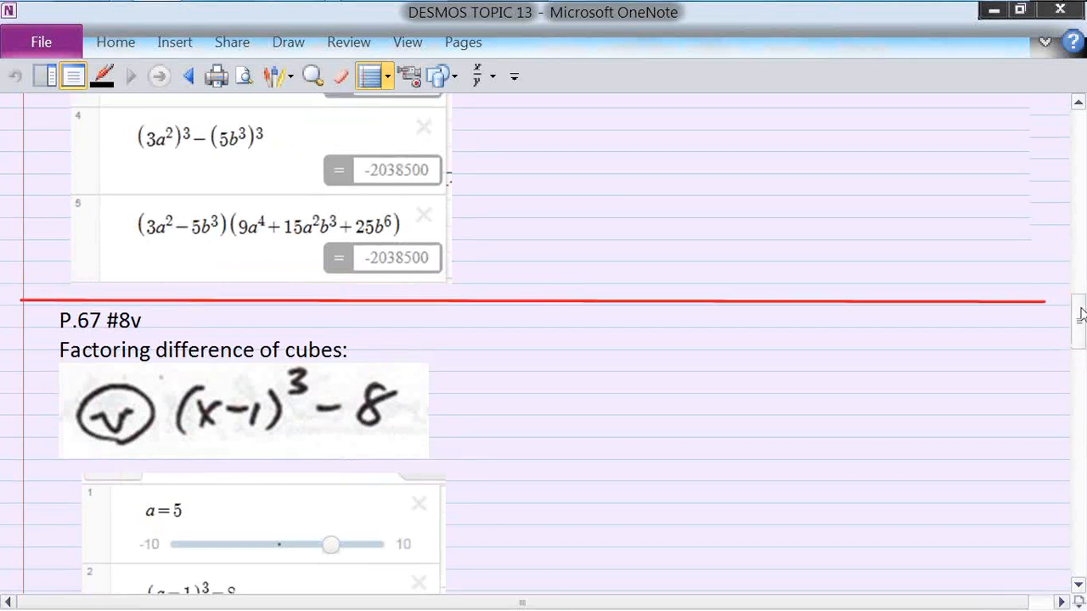
pyautogui.moveTo(1082, 317); pyautogui.dragTo(1078, 136)
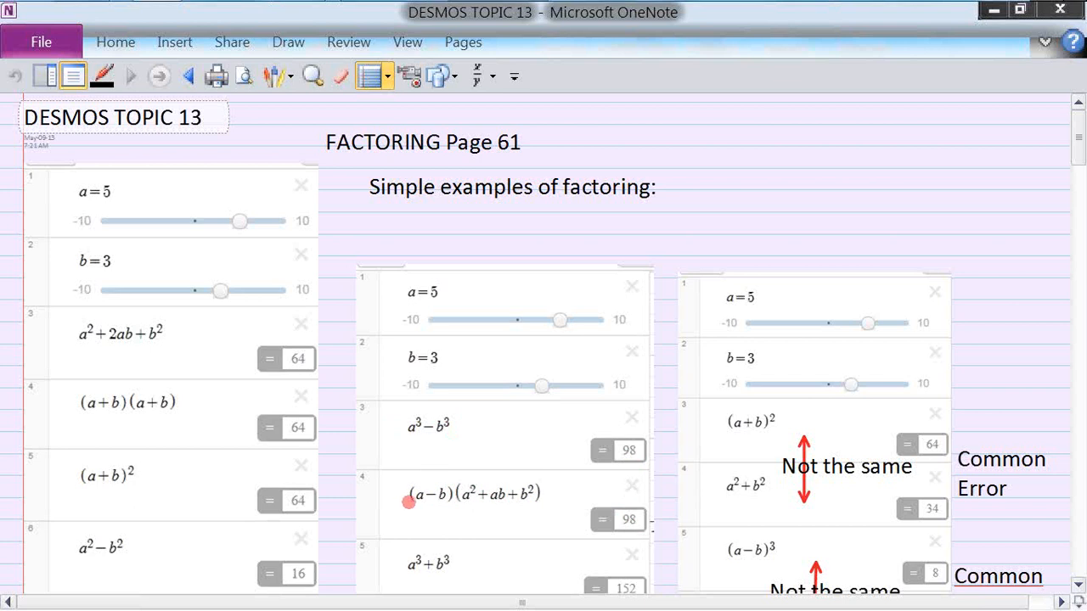
# Step: Move the page down slightly to show the first calculator and the 'Show that (a+b)³' heading
pyautogui.click(1079, 585)
pyautogui.click(1079, 585)
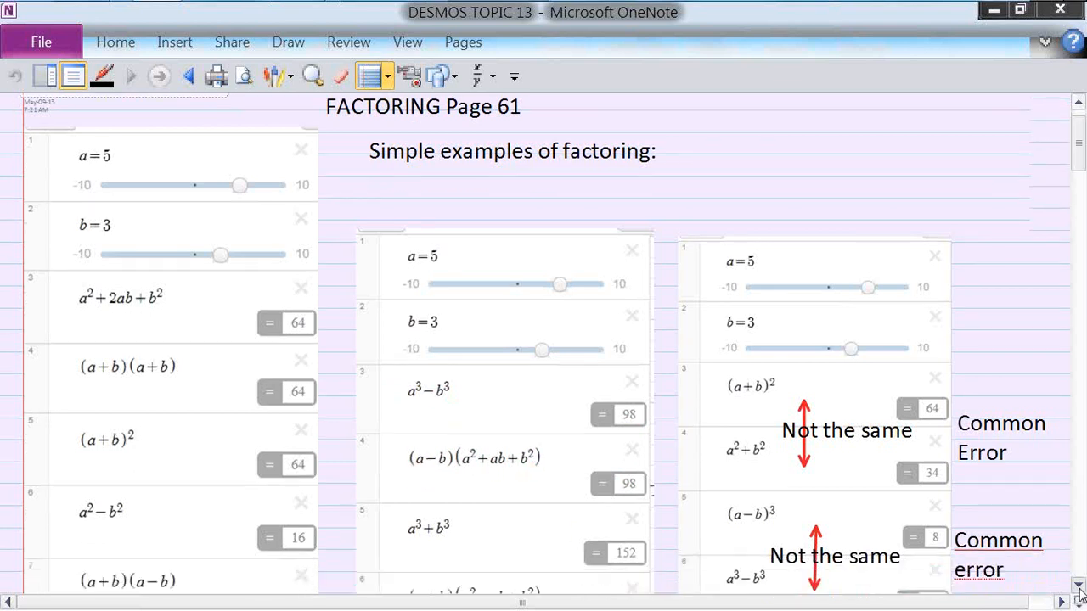
pyautogui.click(1079, 585)
pyautogui.click(1079, 586)
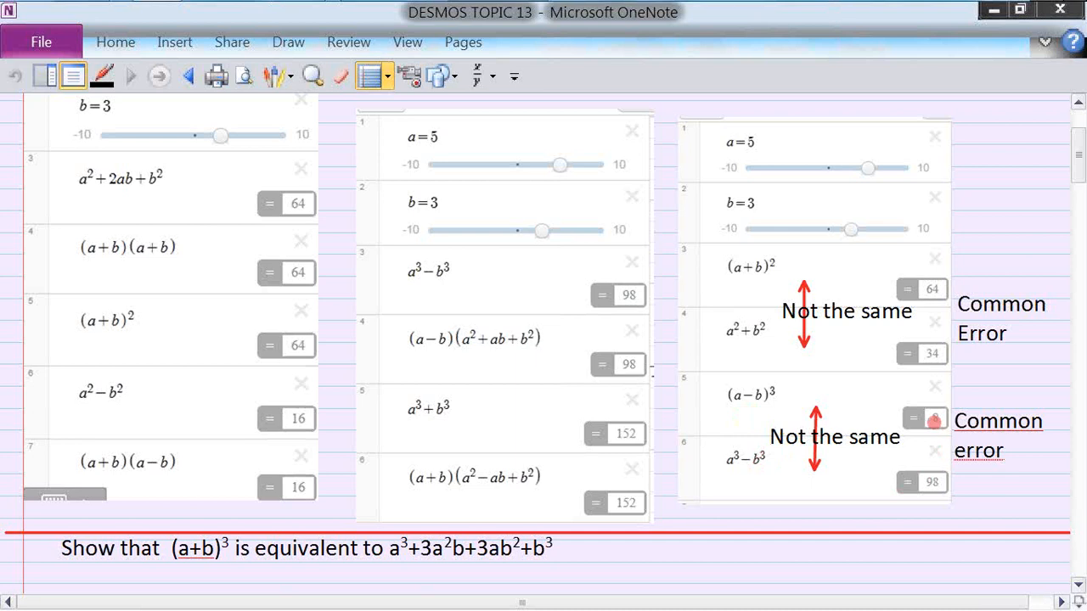
# Step: Scroll through the (a+b)³ calculator until expansion rows 2–7, each equal to 512, are visible
pyautogui.click(1078, 588)
pyautogui.click(1079, 587)
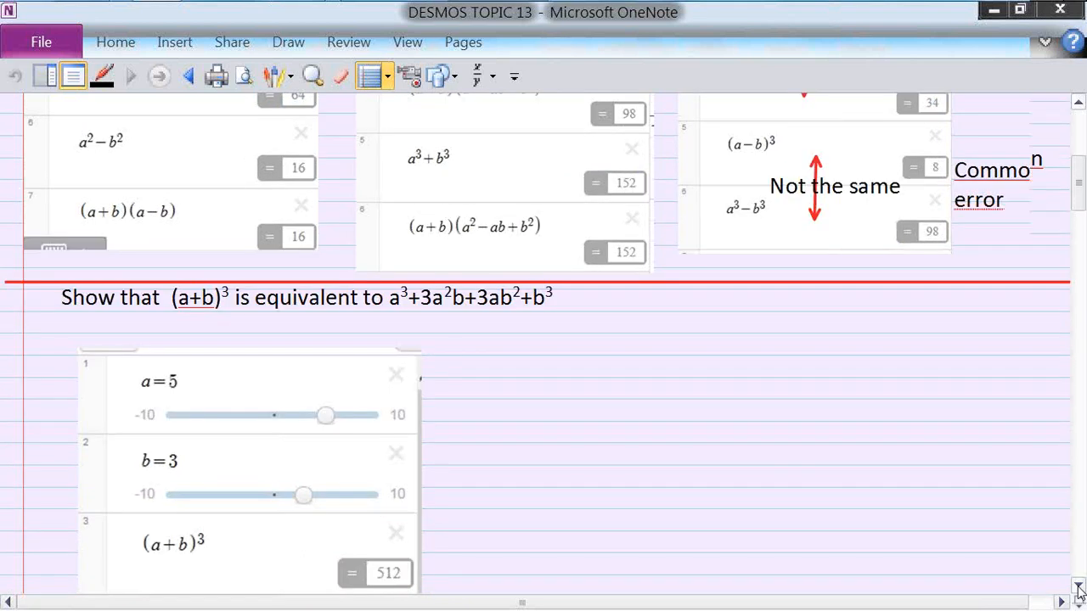
pyautogui.click(1078, 587)
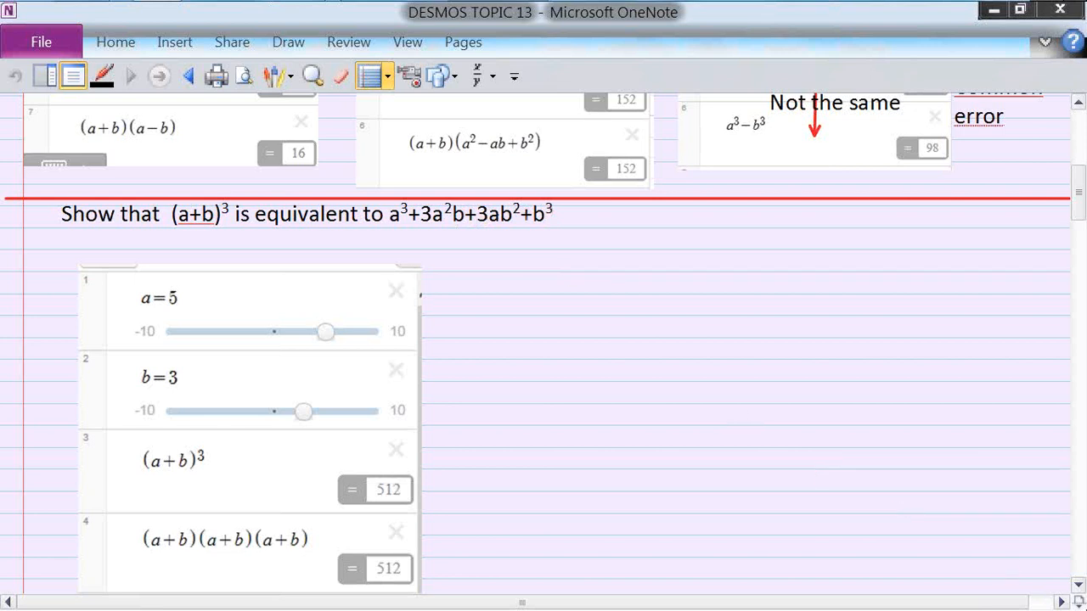
pyautogui.click(1079, 586)
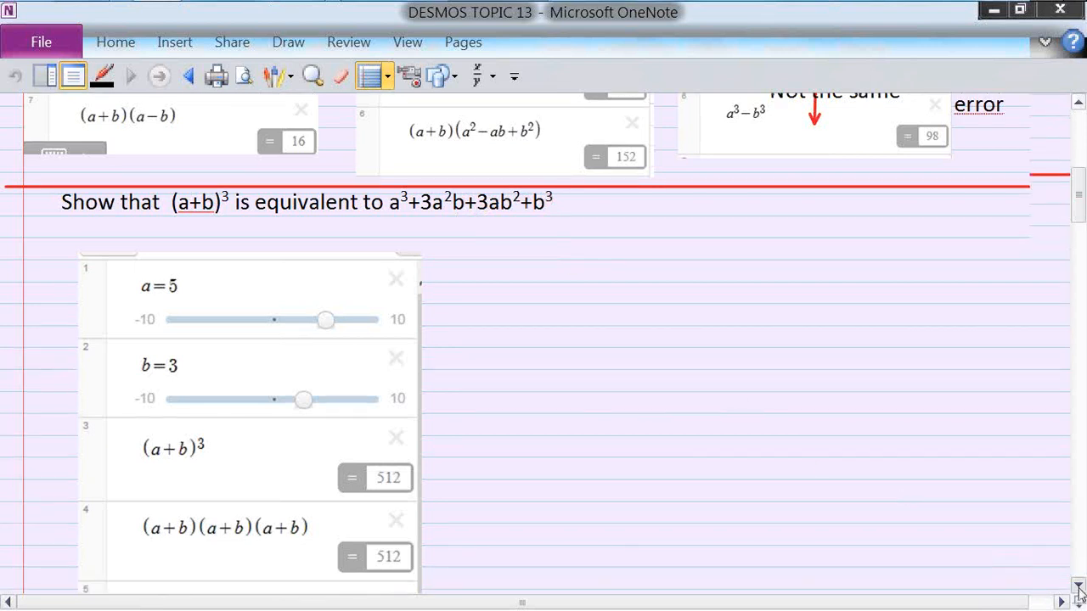
pyautogui.click(1079, 586)
pyautogui.click(1079, 586)
pyautogui.click(1080, 589)
pyautogui.click(1079, 589)
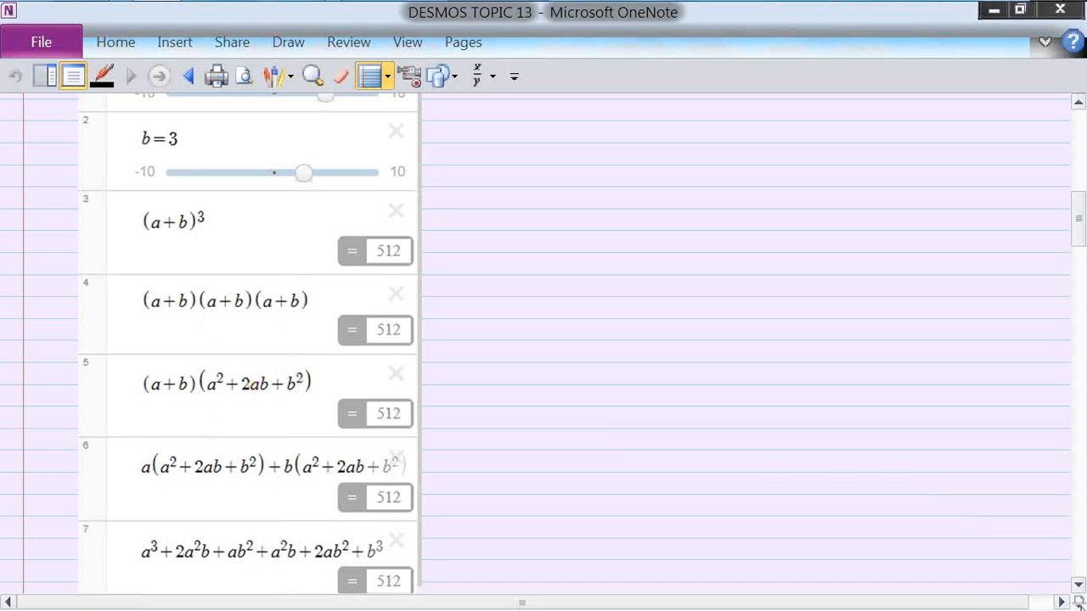
# Step: Scroll down to row 8, a³+3a²b+3ab²+b³ = 512, and the difference-of-cubes heading
pyautogui.scroll(-5, 1083, 592)
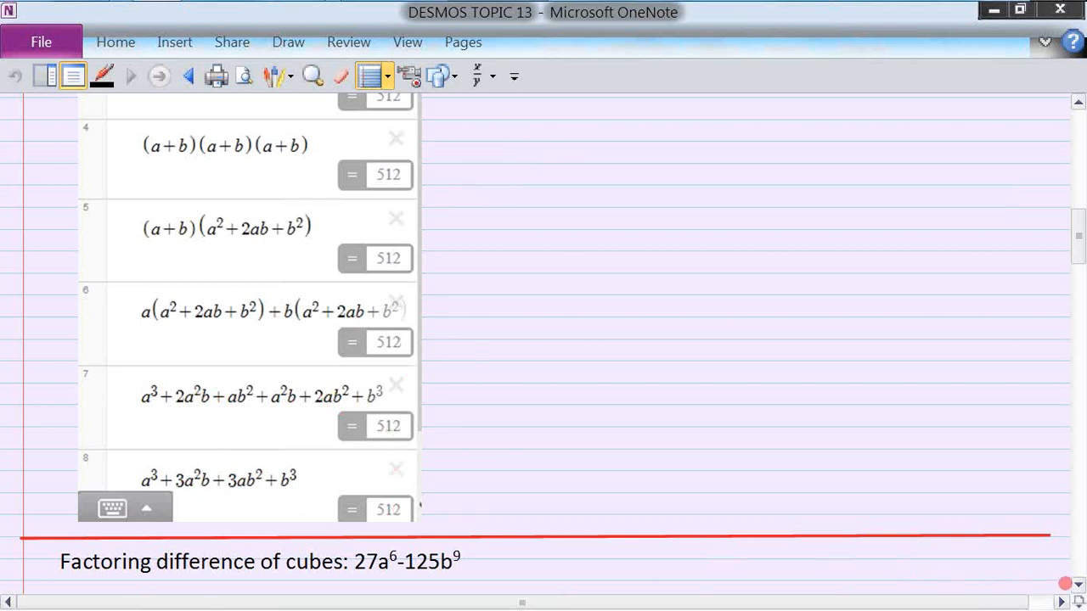
# Step: Bring the 27a⁶−125b⁹ calculator into view, showing (3a²)³−(5b³)³ = -2038500
pyautogui.click(1078, 587)
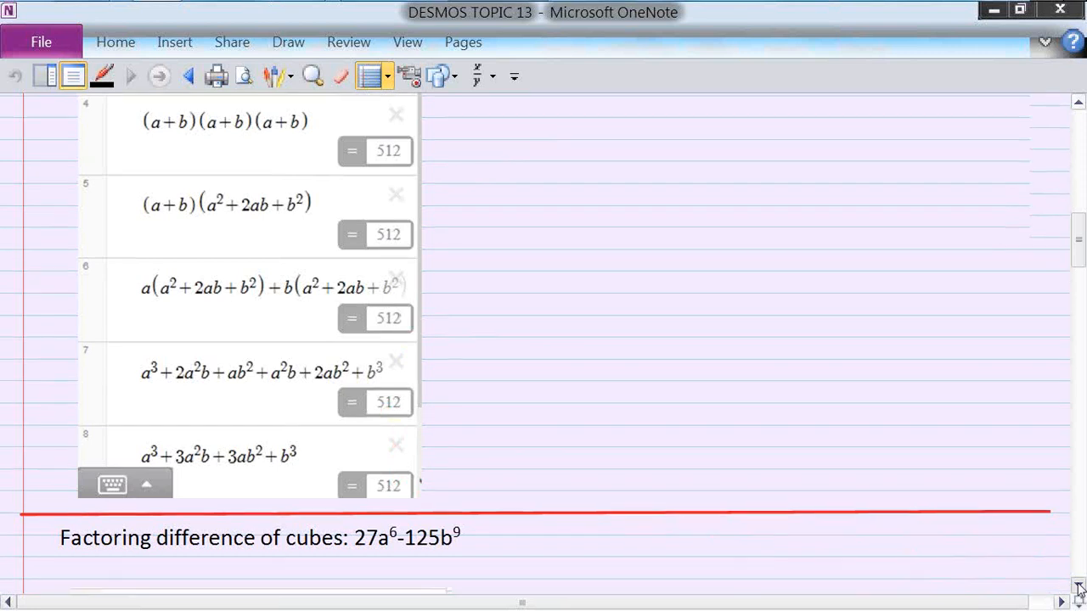
pyautogui.click(1079, 587)
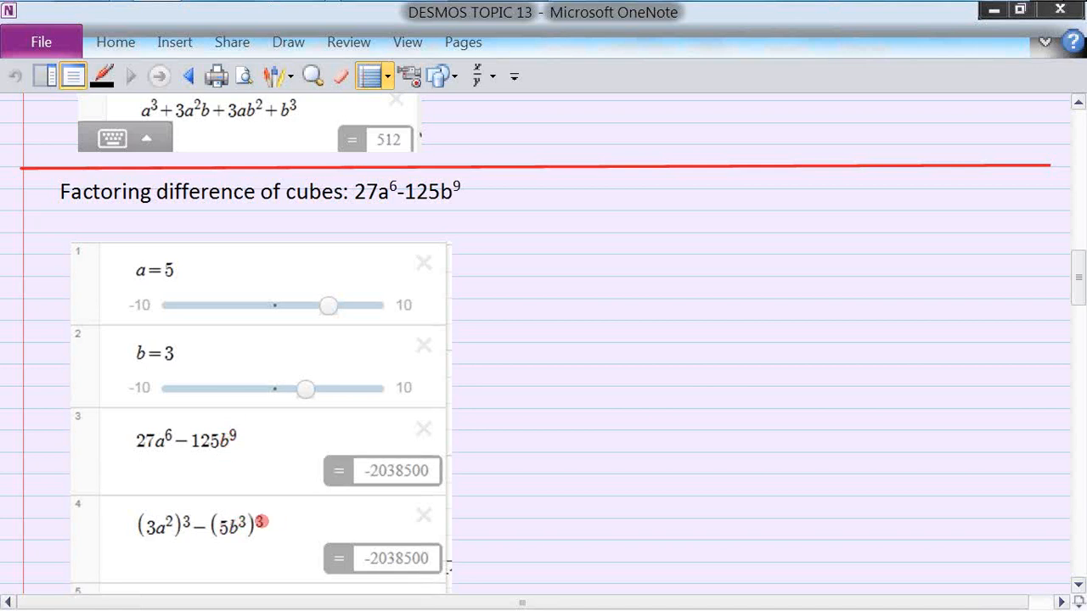
# Step: Reveal the factored form (3a²−5b³)(9a⁴+15a²b³+25b⁶) and the P.67 #8v heading
pyautogui.click(1078, 589)
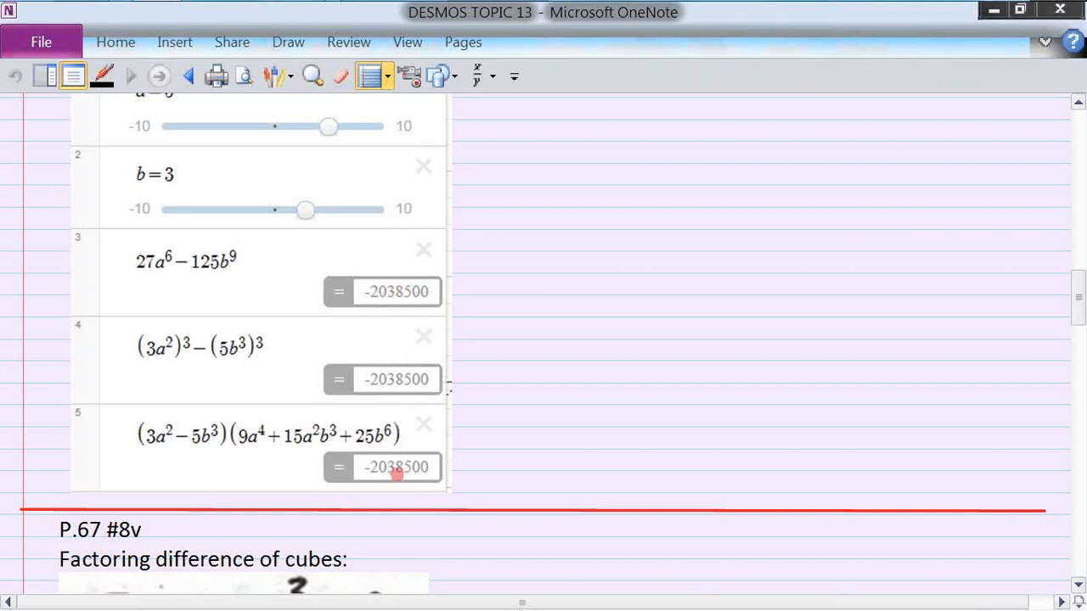
# Step: Scroll through the P.67 #8v calculator until rows 4–6, all equal to 56, are visible
pyautogui.click(1078, 587)
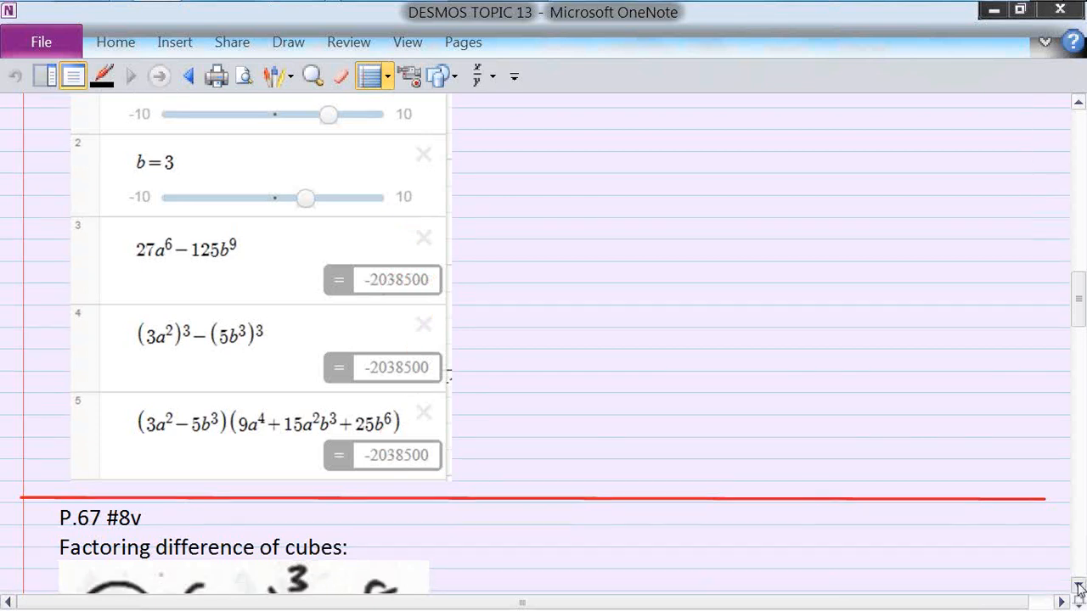
pyautogui.click(1078, 588)
pyautogui.click(1078, 587)
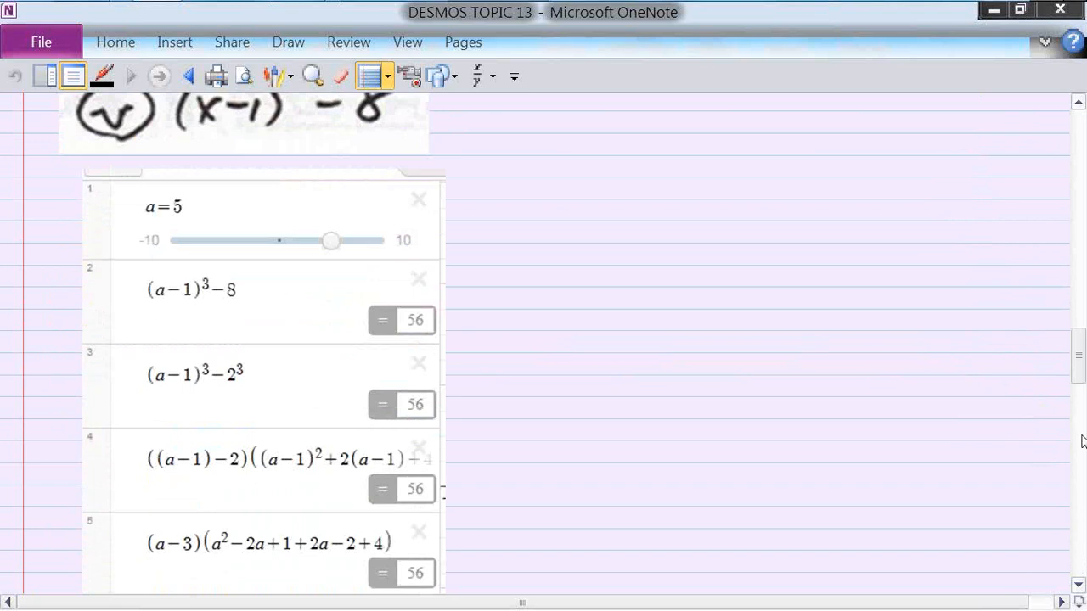
pyautogui.moveTo(1080, 382); pyautogui.dragTo(1080, 363)
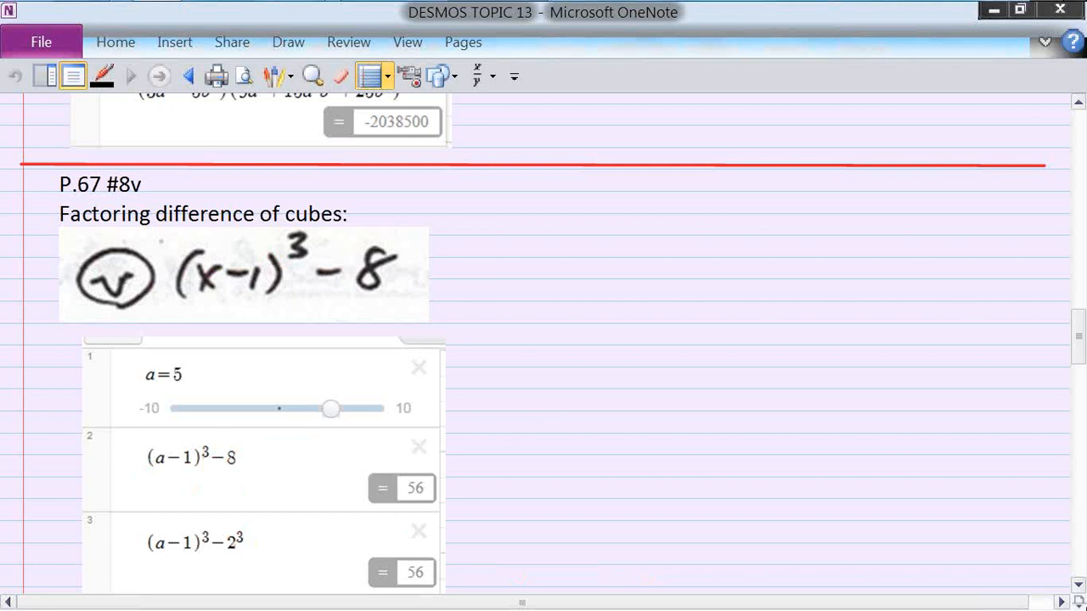
pyautogui.click(1079, 585)
pyautogui.click(1078, 584)
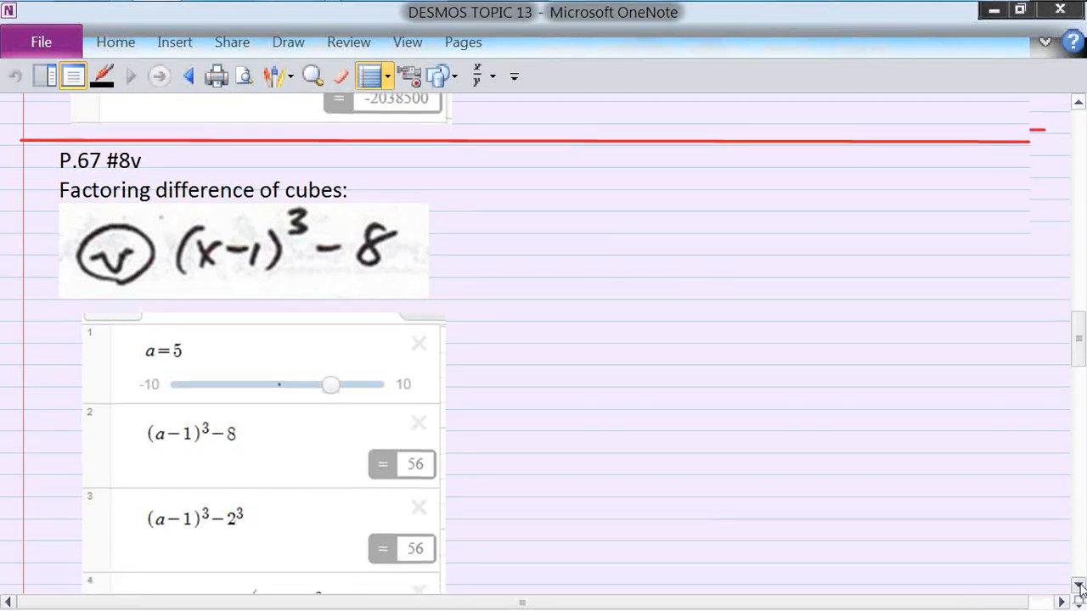
pyautogui.click(1078, 585)
pyautogui.click(1078, 585)
pyautogui.click(1078, 585)
pyautogui.click(1078, 585)
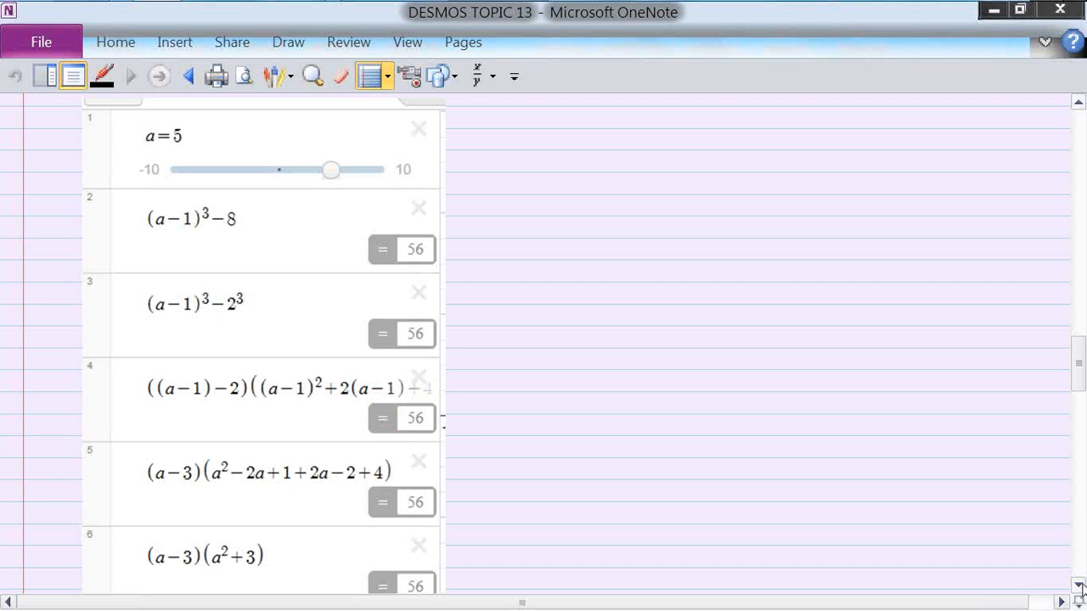
# Step: Scroll past the red divider to the Page 66 #8b 'Factor completely' heading
pyautogui.scroll(-5, 1080, 587)
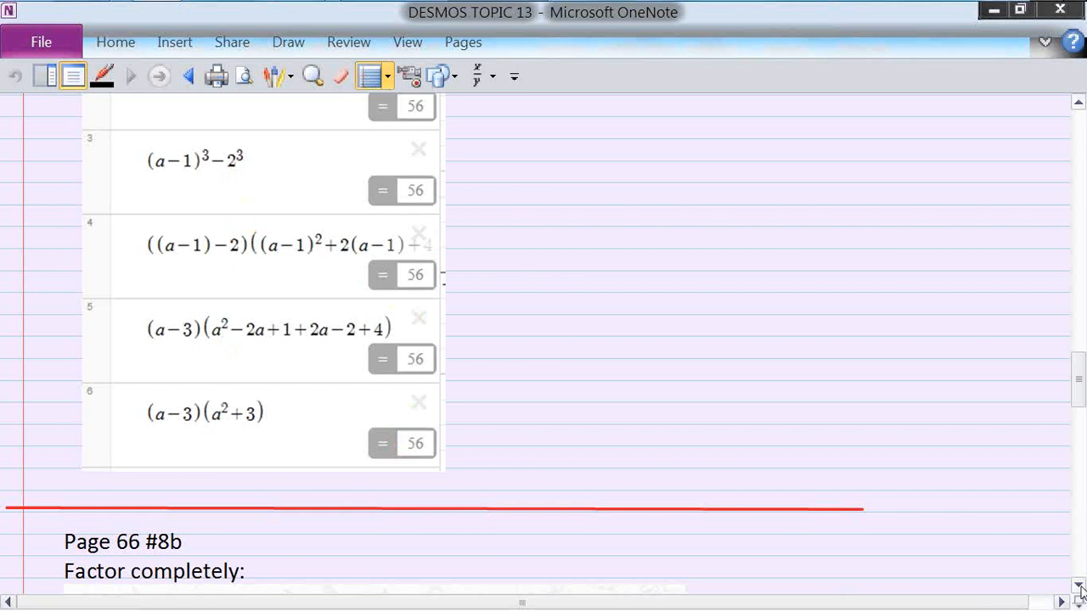
pyautogui.scroll(-5, 1080, 586)
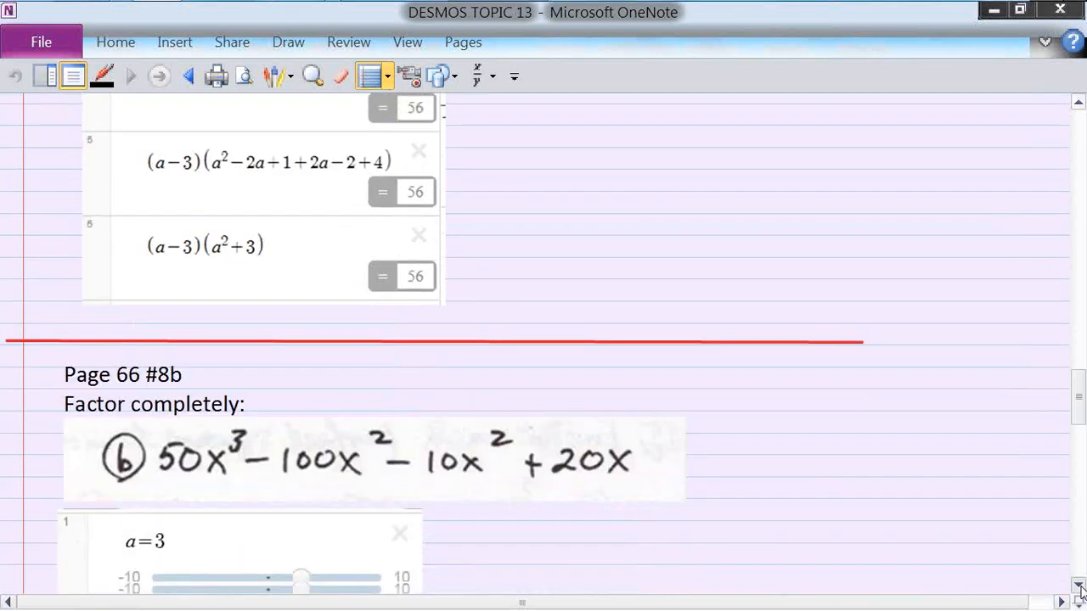
# Step: Scroll down to the handwritten 50x³−100x²−10x²+20x problem and its Desmos rows equal to 420
pyautogui.scroll(-9, 1079, 586)
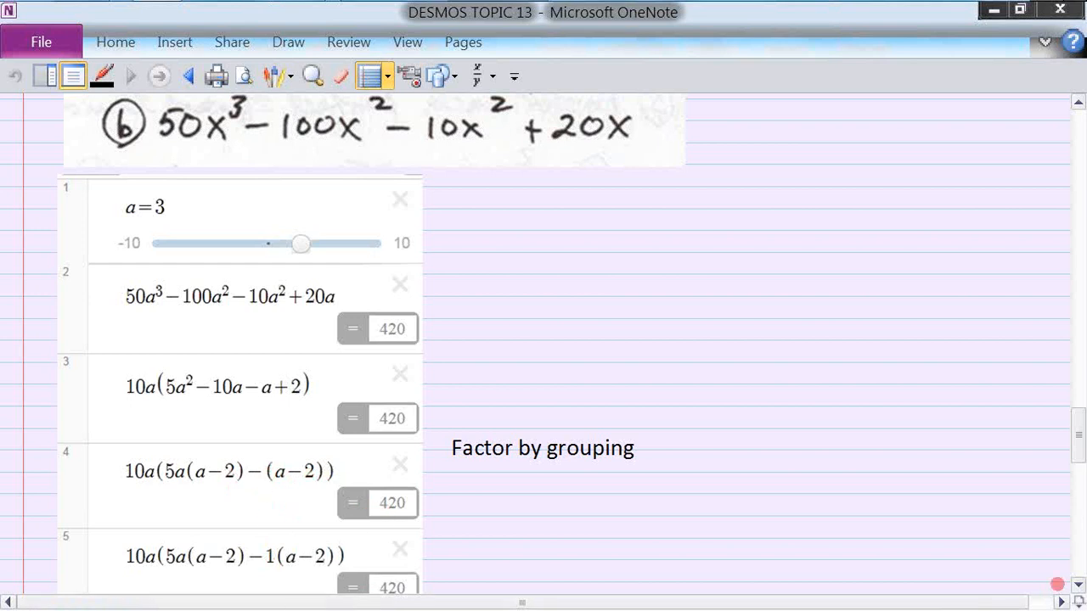
# Step: Bring Desmos row 6, 10a(a−2)(5a−1) = 420, into view
pyautogui.click(1078, 587)
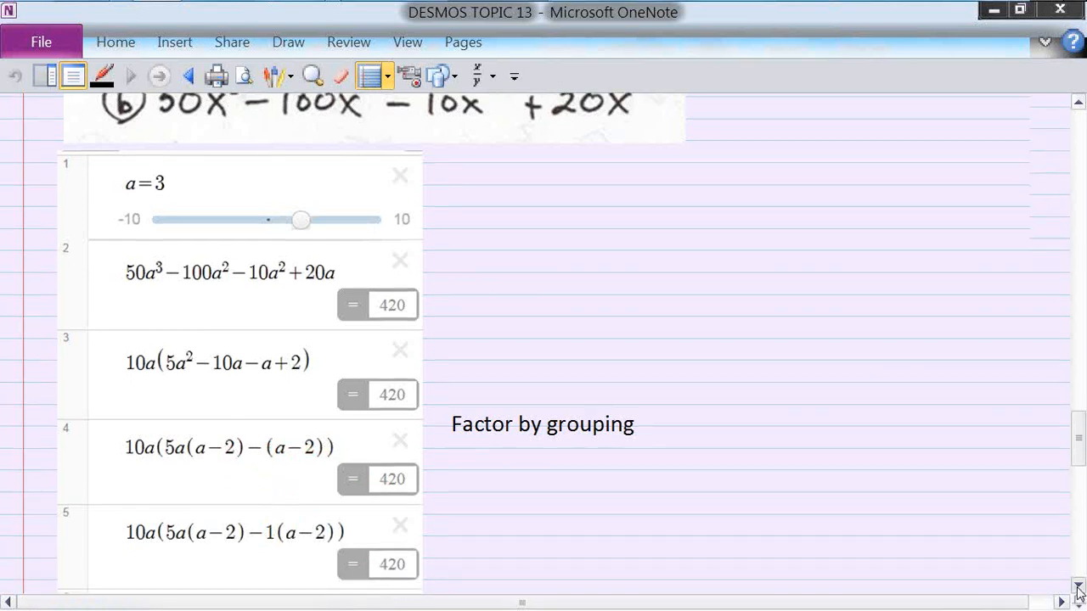
pyautogui.click(1079, 587)
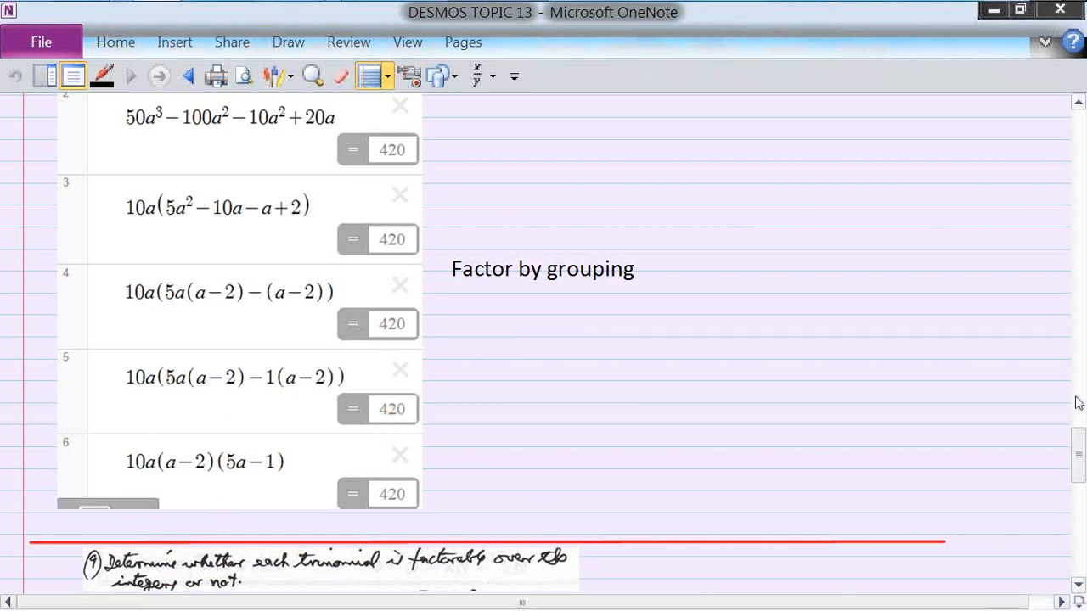
pyautogui.scroll(1, 1079, 450)
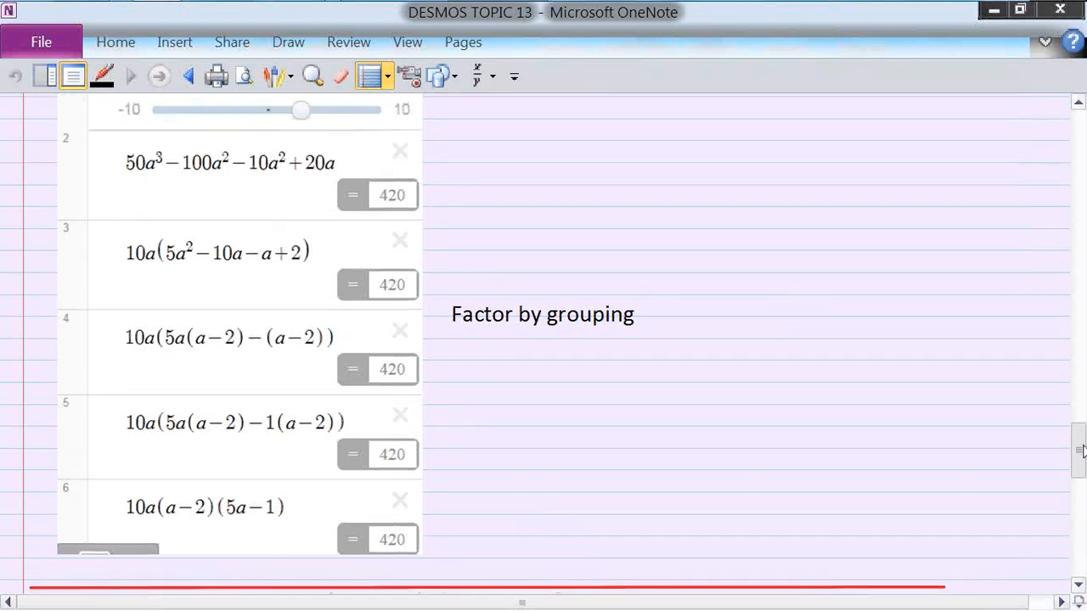
pyautogui.scroll(-7, 1083, 457)
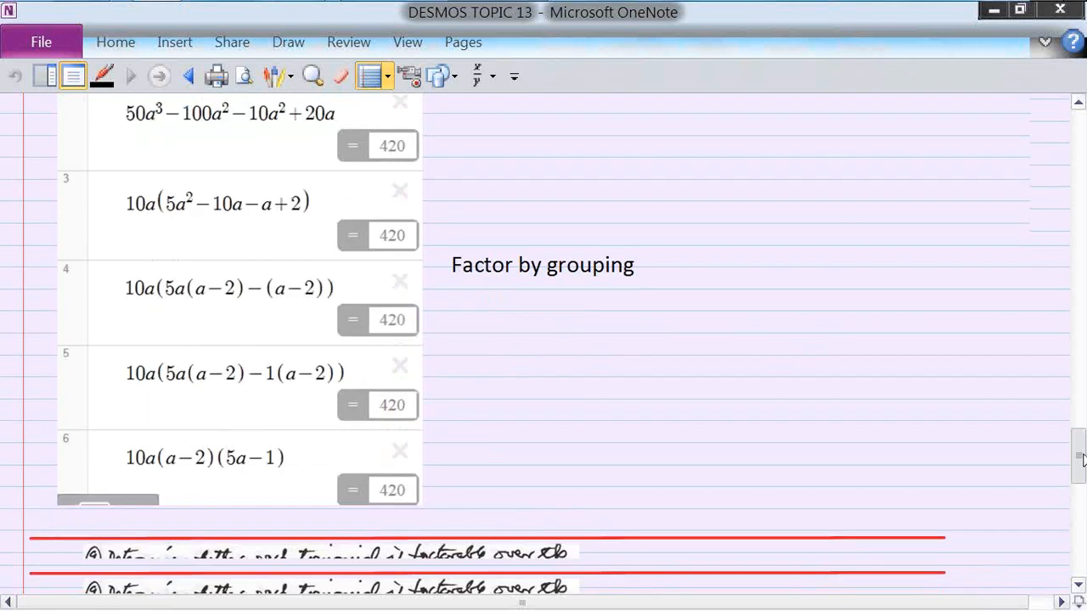
pyautogui.scroll(7, 1082, 454)
pyautogui.scroll(1, 1081, 450)
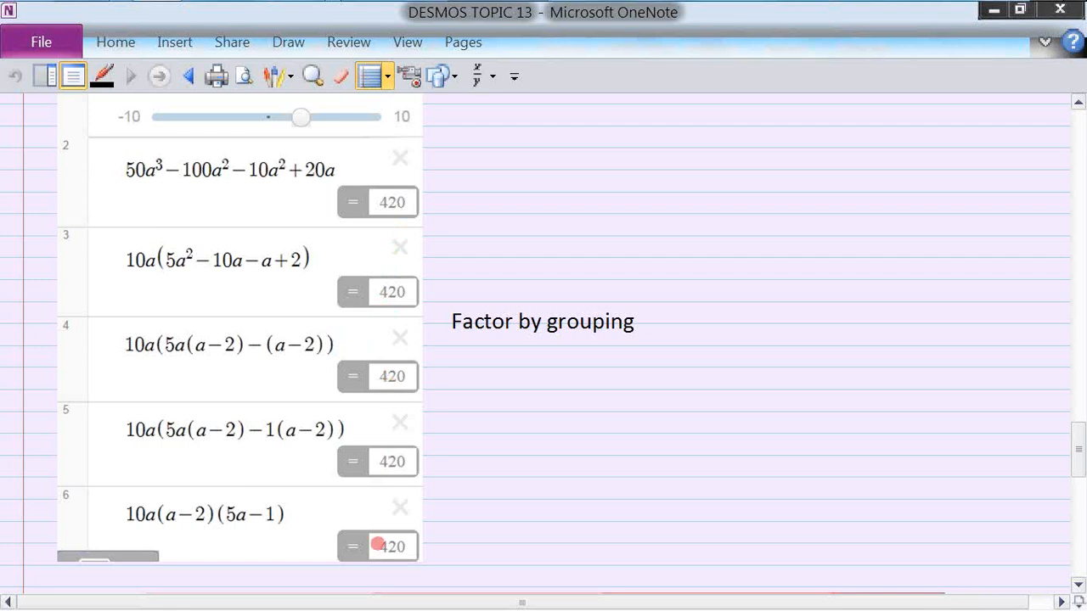
# Step: Scroll down to problem 9f, 9x²−3x−2, showing discriminant 81 and the (3a+1)(3a−2)=700 check
pyautogui.click(1078, 587)
pyautogui.click(1078, 588)
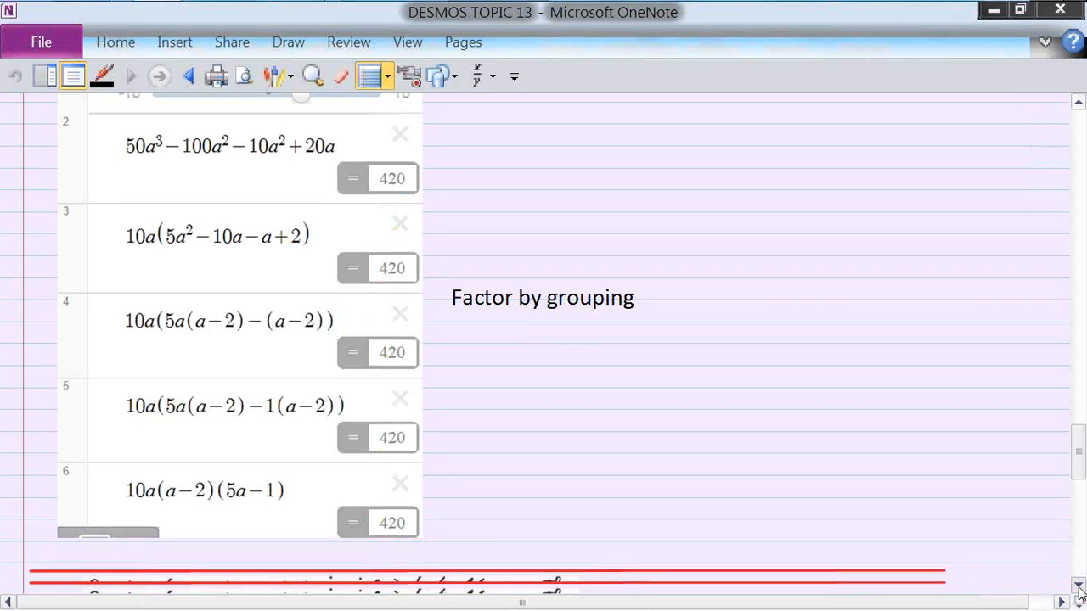
pyautogui.click(1078, 587)
pyautogui.click(1078, 588)
pyautogui.click(1078, 588)
pyautogui.click(1079, 587)
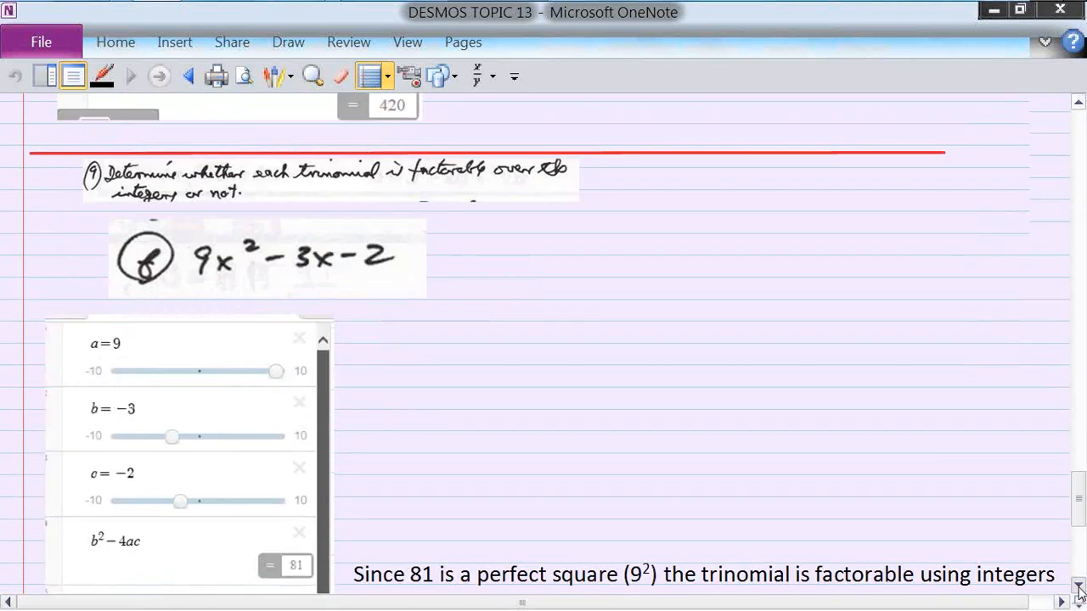
pyautogui.click(1079, 588)
pyautogui.click(1078, 588)
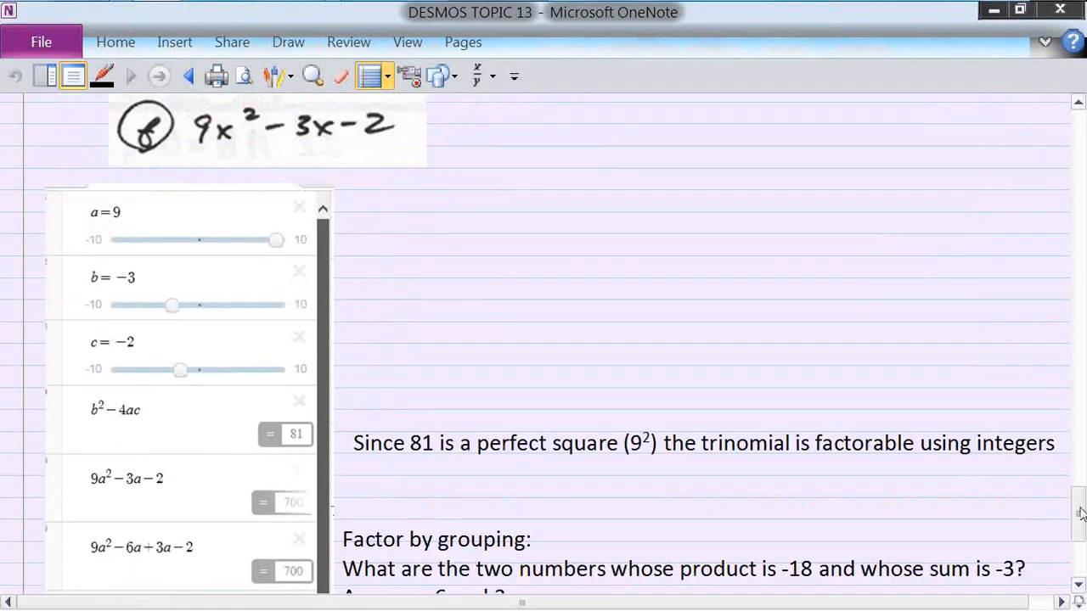
pyautogui.moveTo(1080, 519); pyautogui.dragTo(1080, 489)
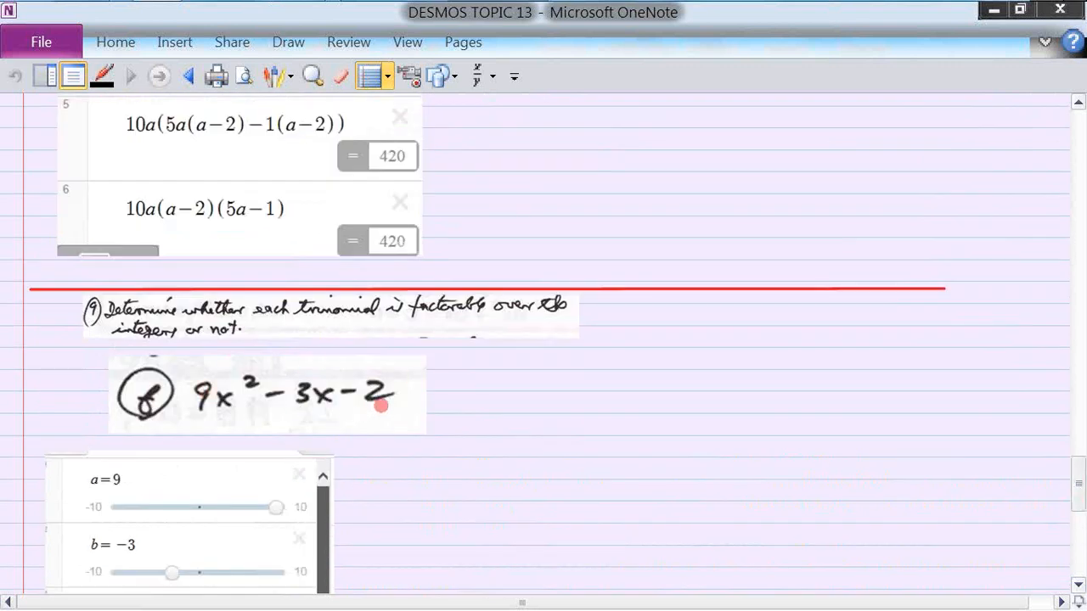
pyautogui.moveTo(1078, 494)
pyautogui.mouseDown()
pyautogui.moveTo(1083, 533)
pyautogui.moveTo(1084, 502)
pyautogui.mouseUp()
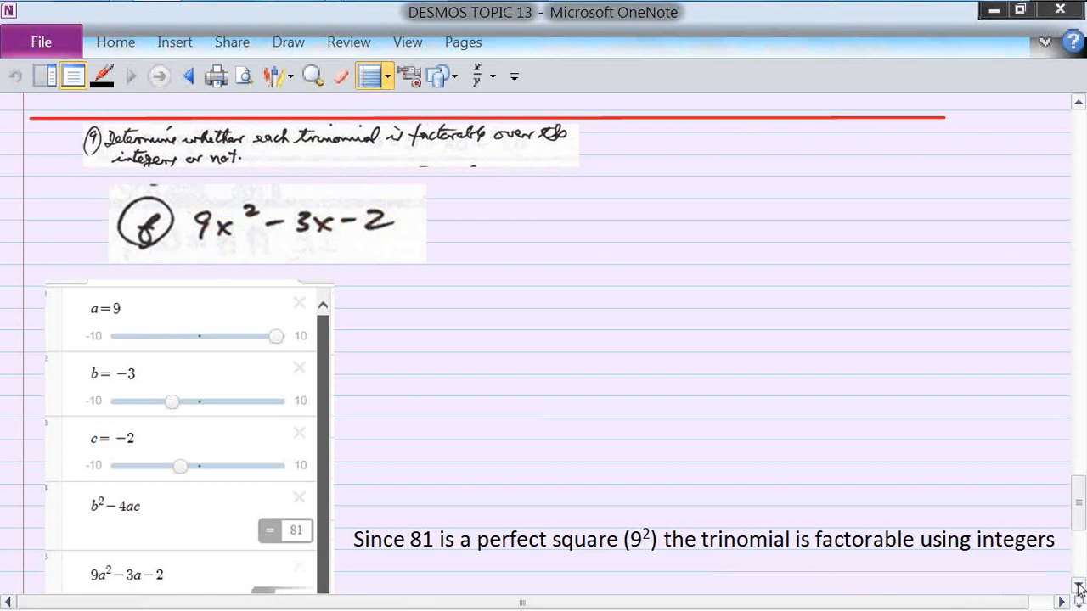
pyautogui.scroll(-5, 1078, 588)
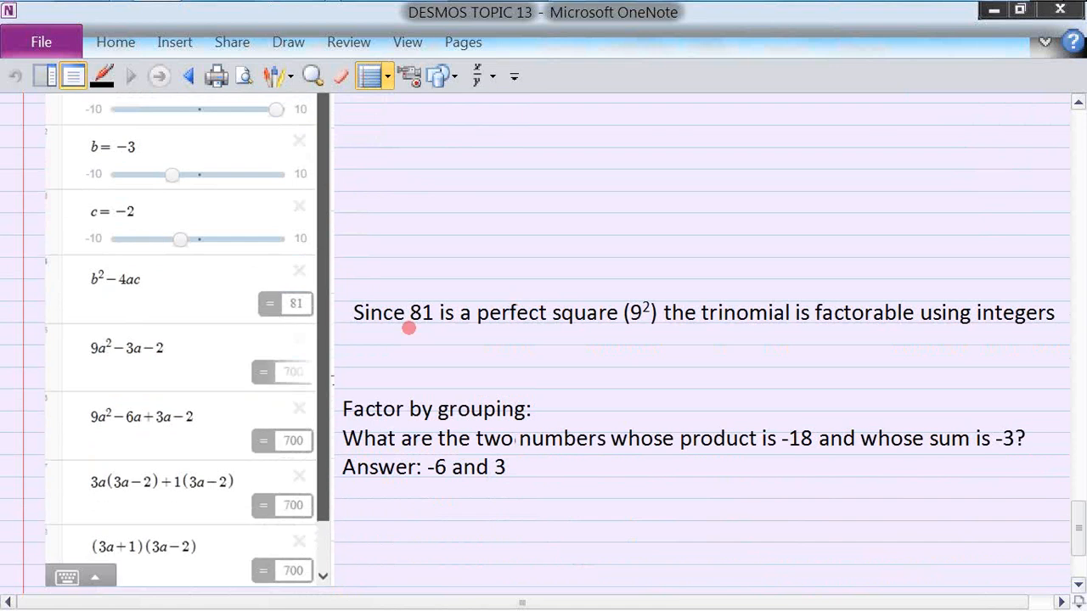